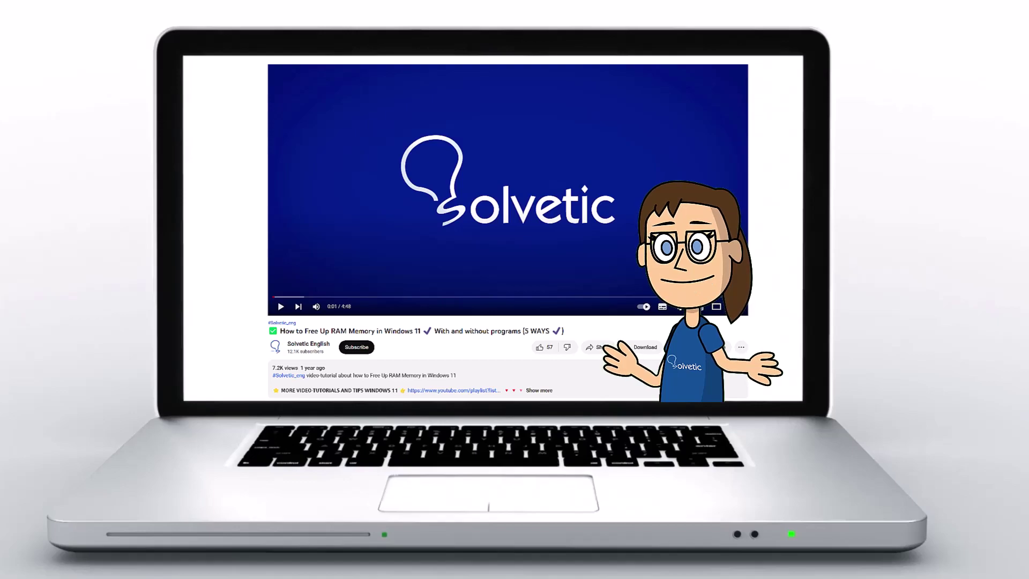
Bring Chrome back on minecraft.net and go to GAMES > MINECRAFT.
click(546, 392)
scroll(508, 230, down, 2)
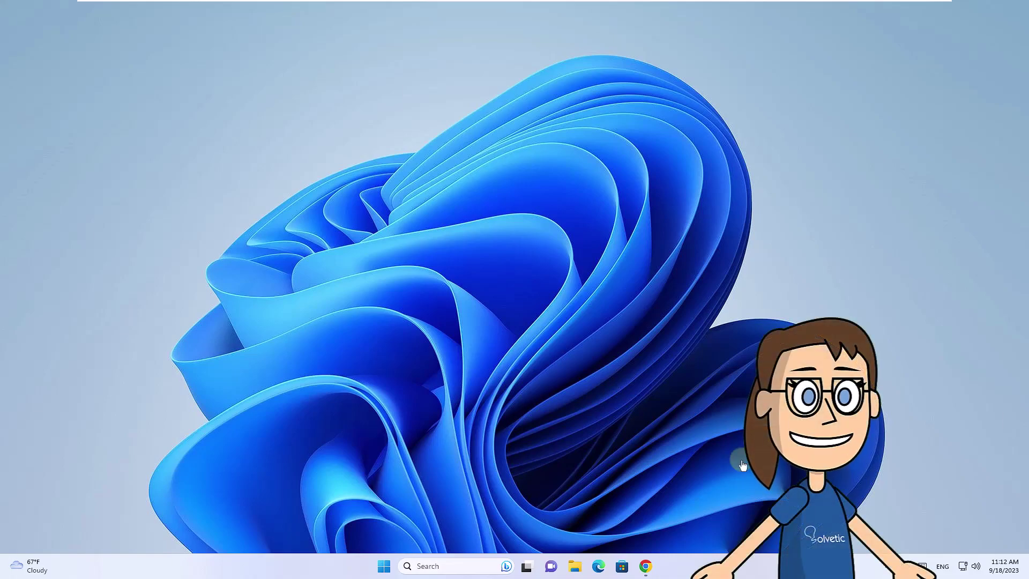
click(646, 566)
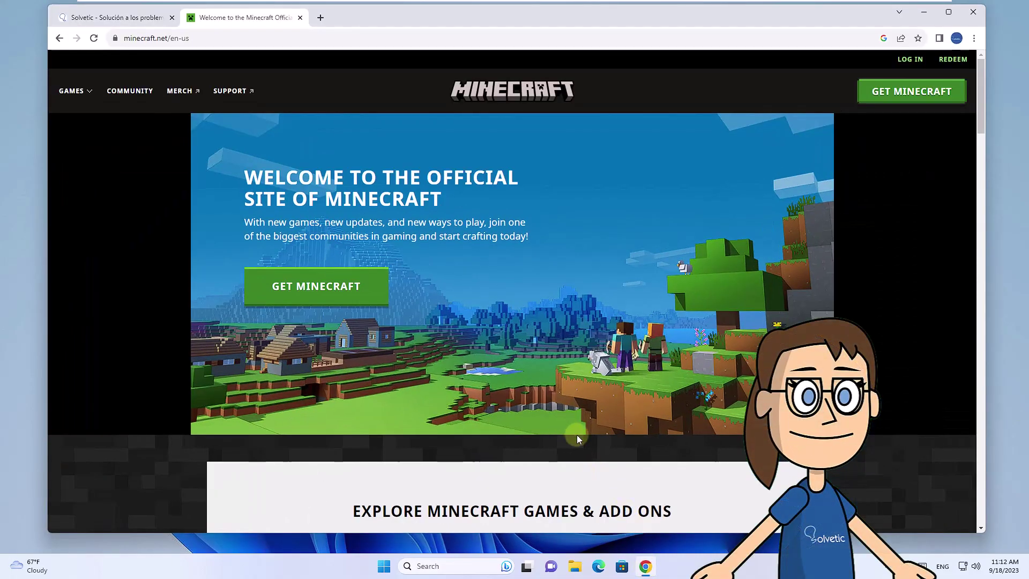
click(84, 93)
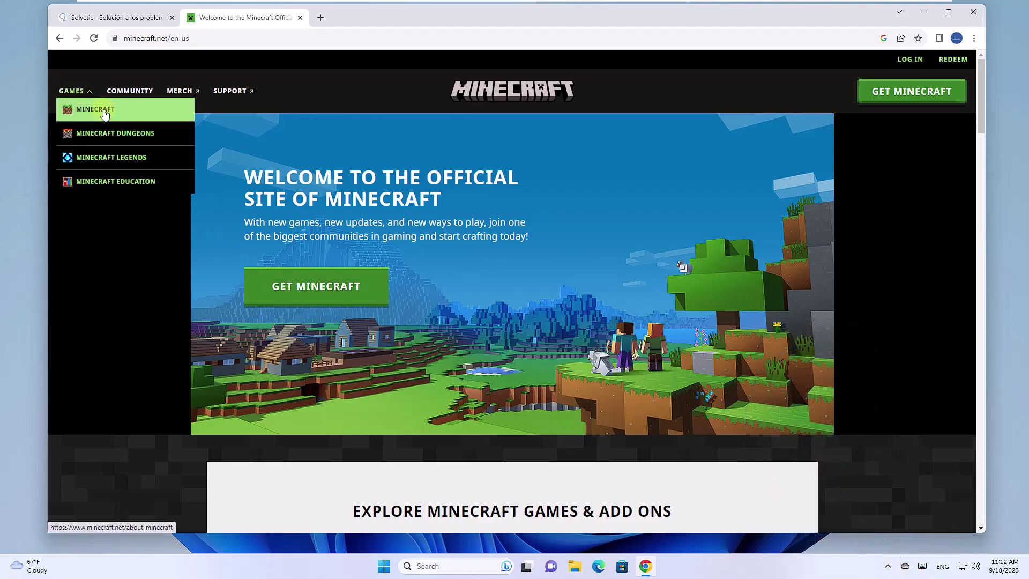
click(105, 114)
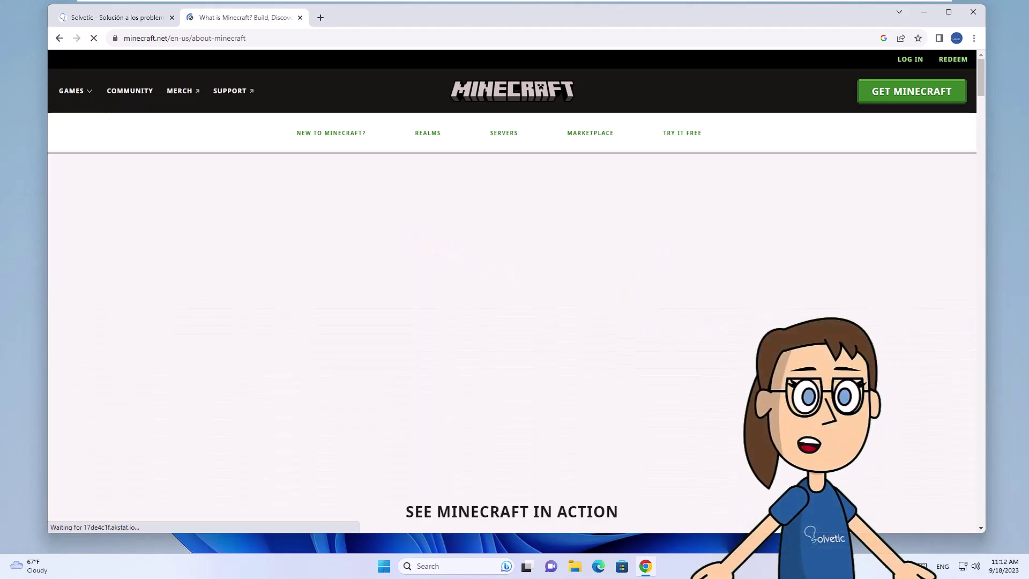
Scroll through the About Minecraft page and back up to the Trails & Tales banner.
scroll(547, 371, down, 3)
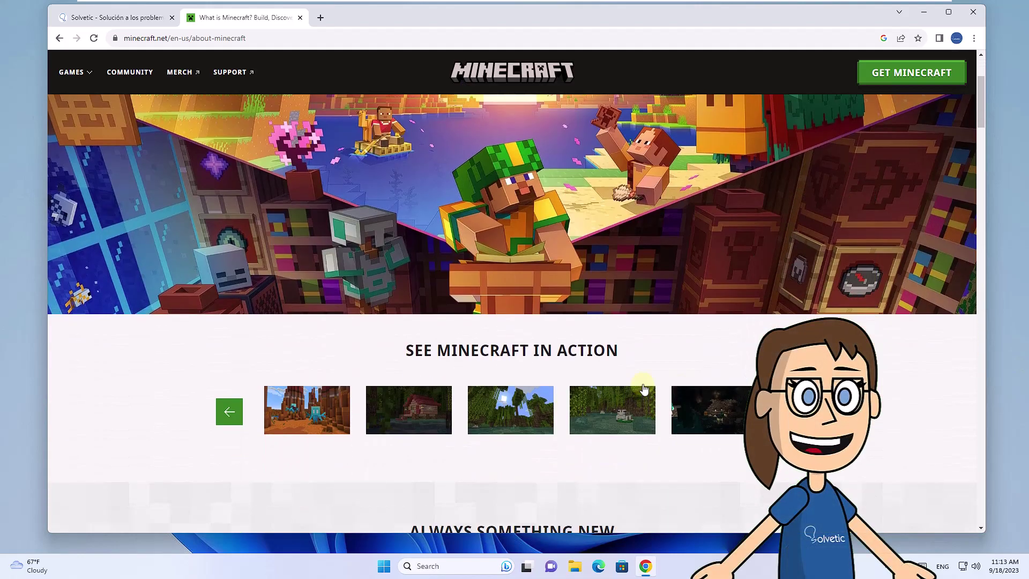
scroll(547, 371, down, 4)
scroll(547, 370, down, 15)
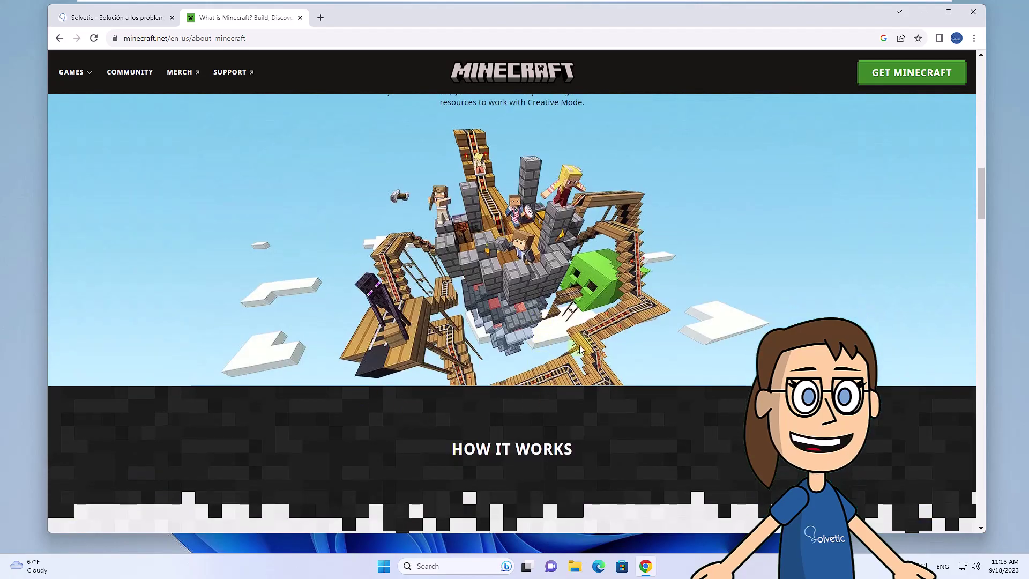
scroll(577, 352, up, 20)
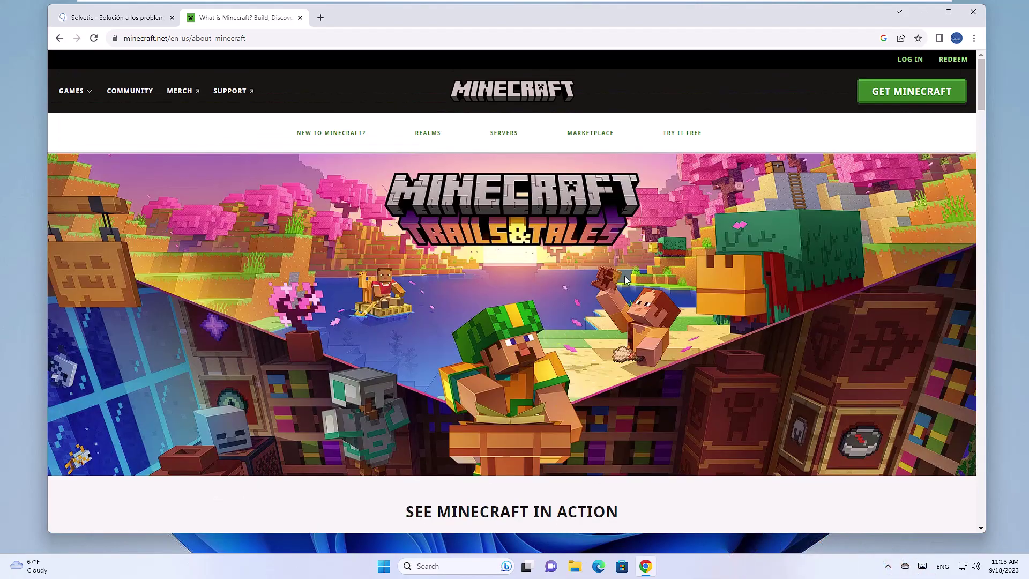
From TRY IT FREE, download MinecraftInstaller.exe from the Java Edition for Windows panel.
click(688, 133)
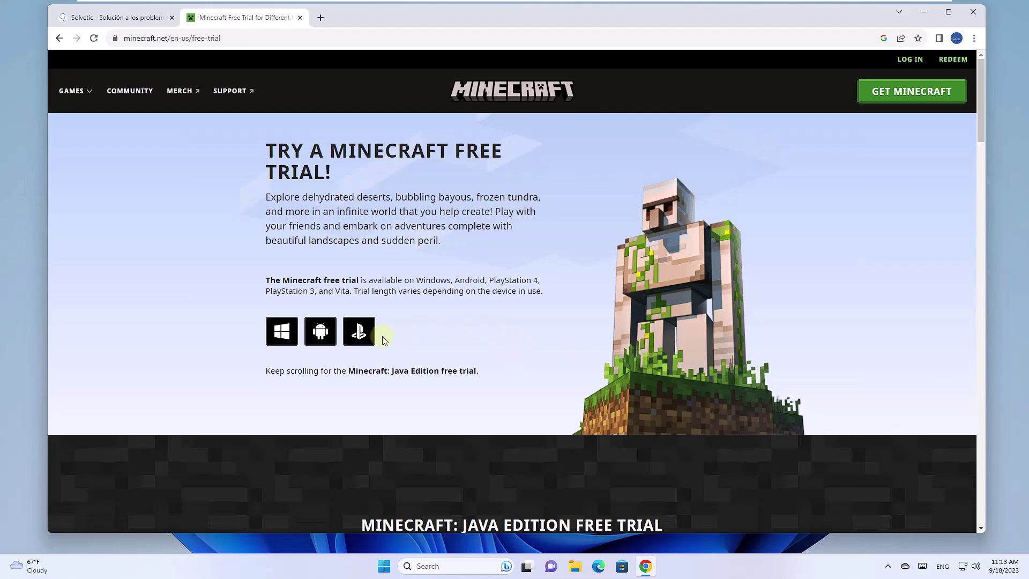
scroll(509, 372, down, 10)
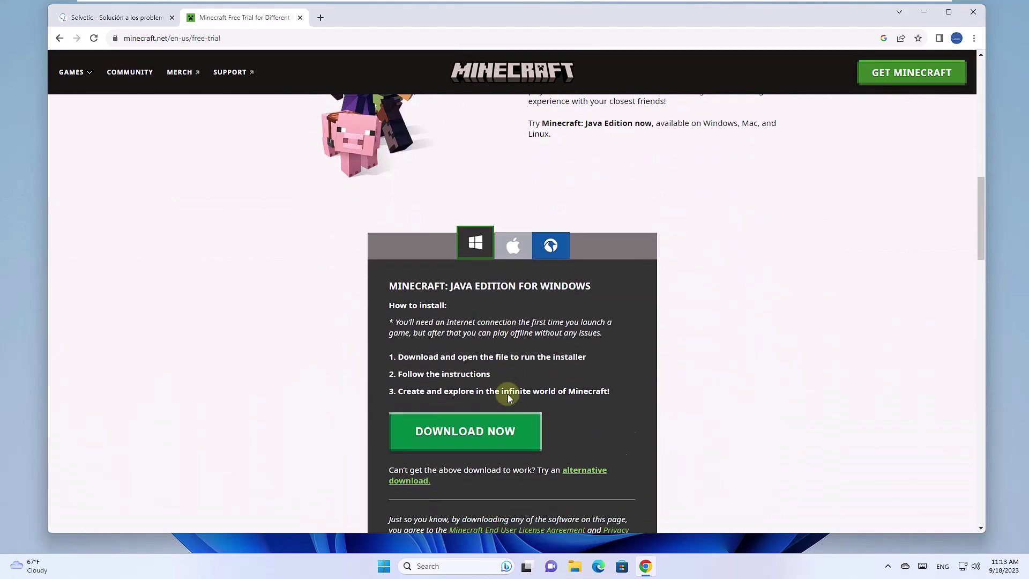
scroll(507, 394, down, 3)
scroll(503, 390, up, 3)
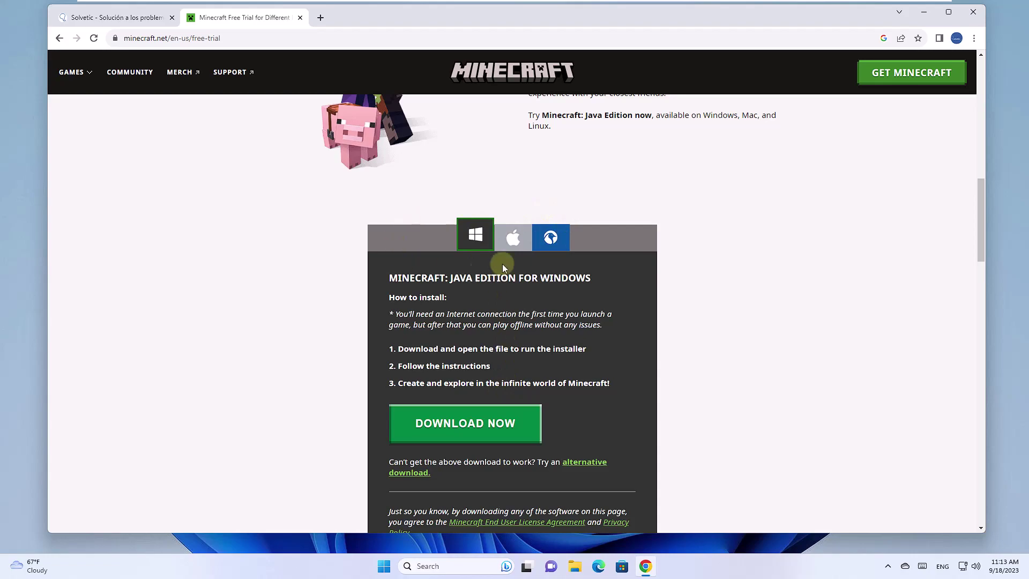
click(493, 431)
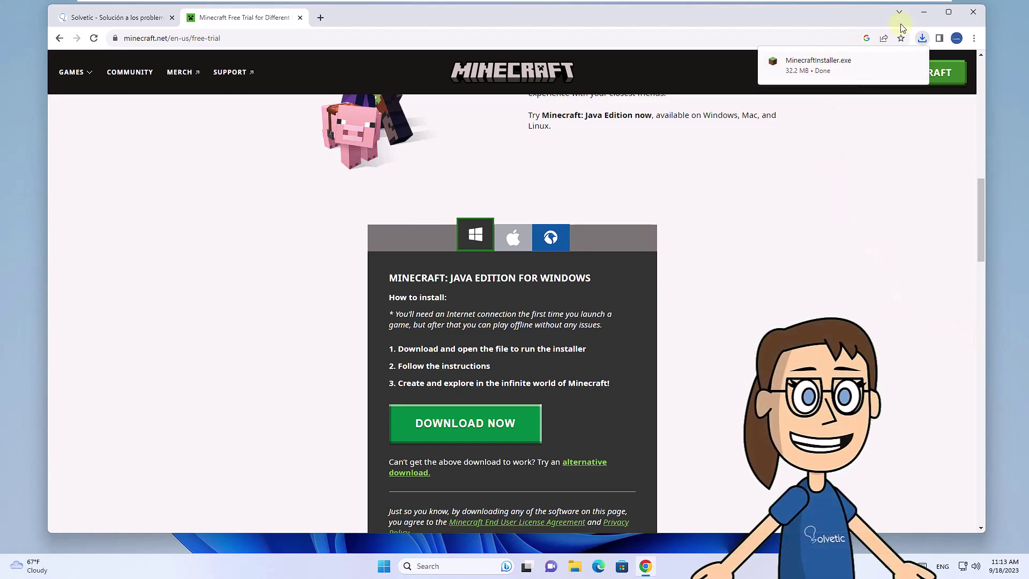
Run MinecraftInstaller.exe, accept the Microsoft Software License Terms, and start the install.
click(924, 11)
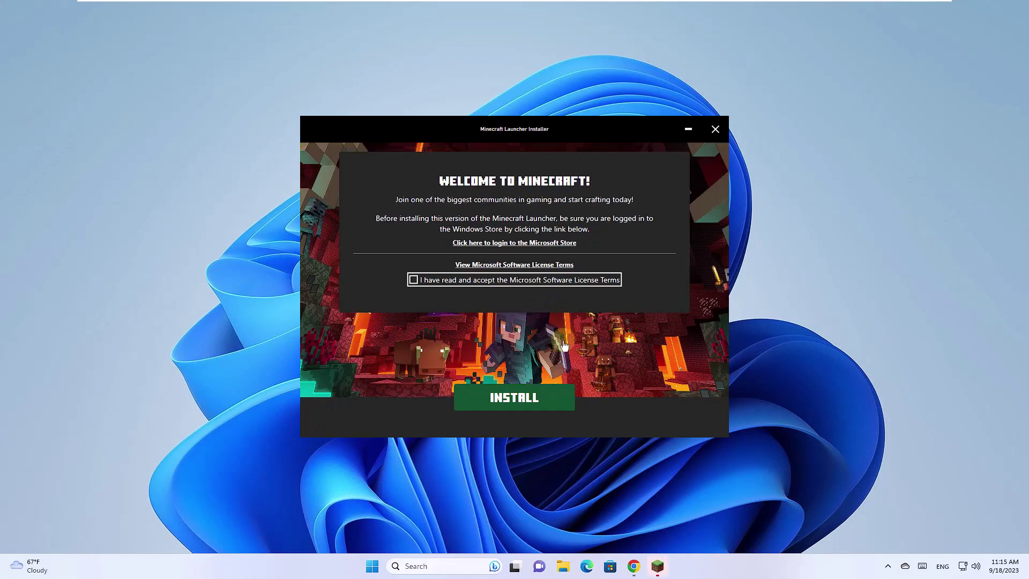
click(413, 280)
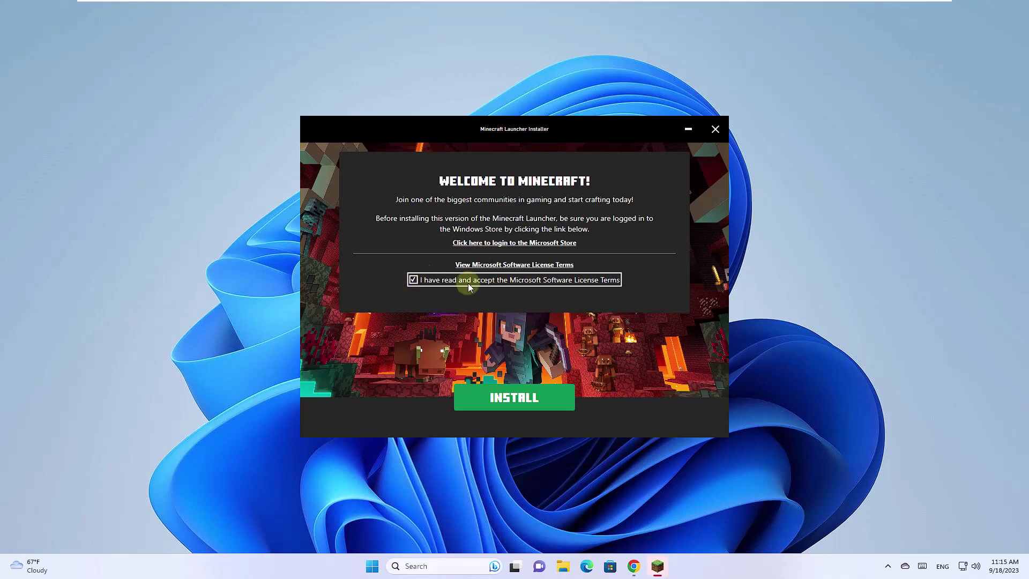
click(523, 402)
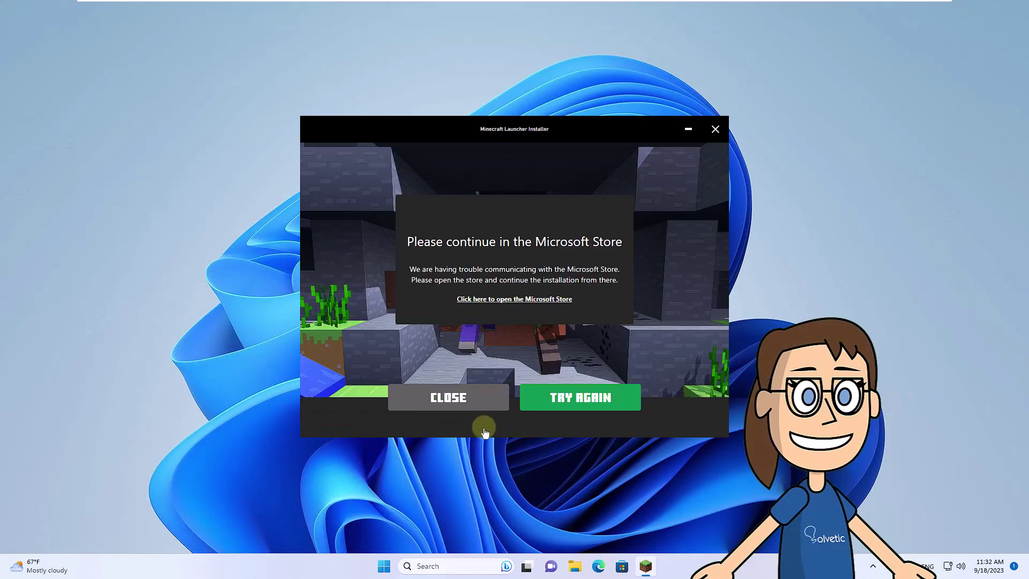
Continue the Minecraft Launcher install in the Microsoft Store until it finishes.
click(505, 302)
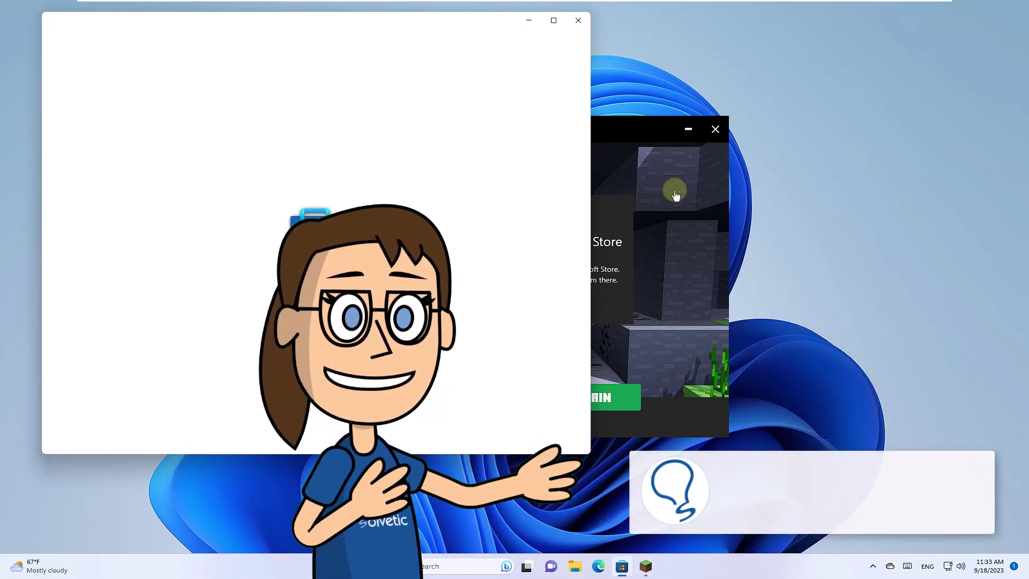
click(676, 129)
click(688, 129)
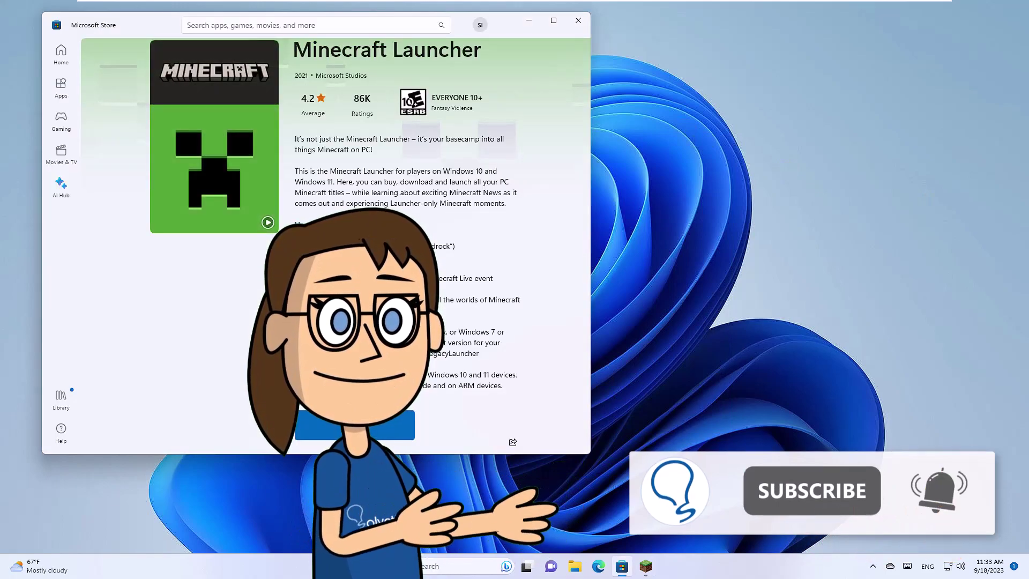
scroll(540, 387, down, 3)
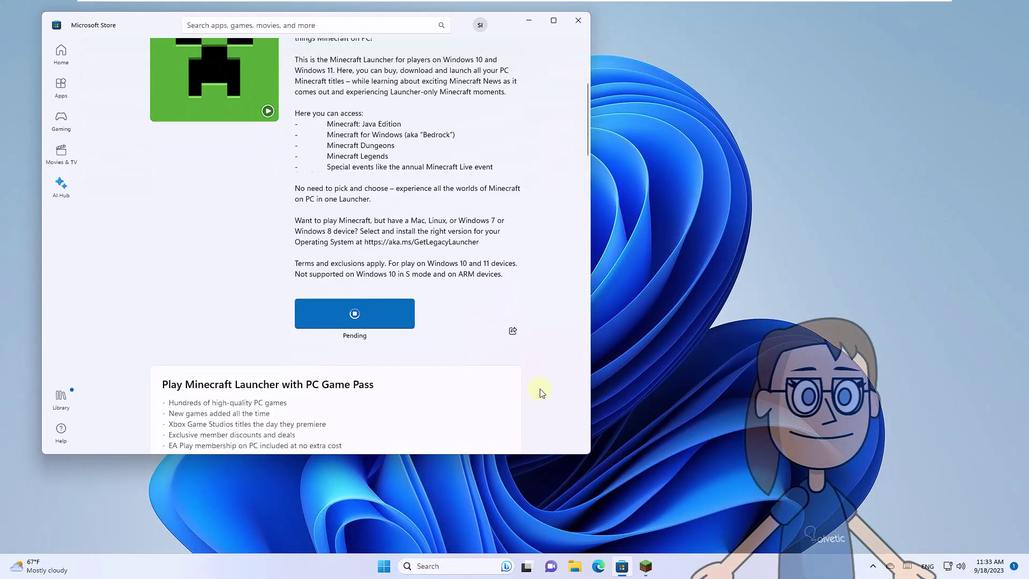
scroll(428, 292, up, 2)
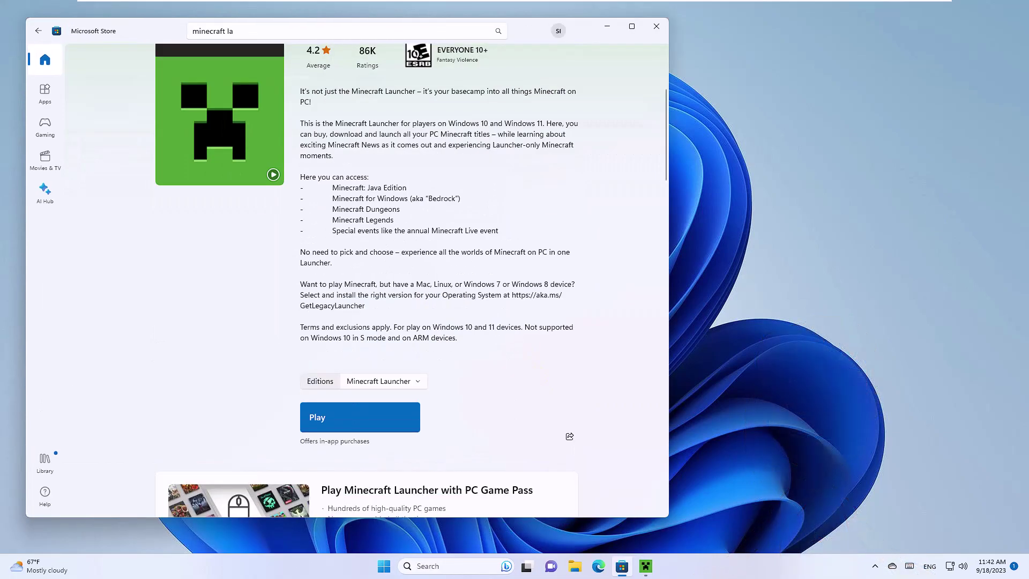
Launch the Minecraft Launcher from the Store, clearing the two 'Unable to update' errors.
click(375, 420)
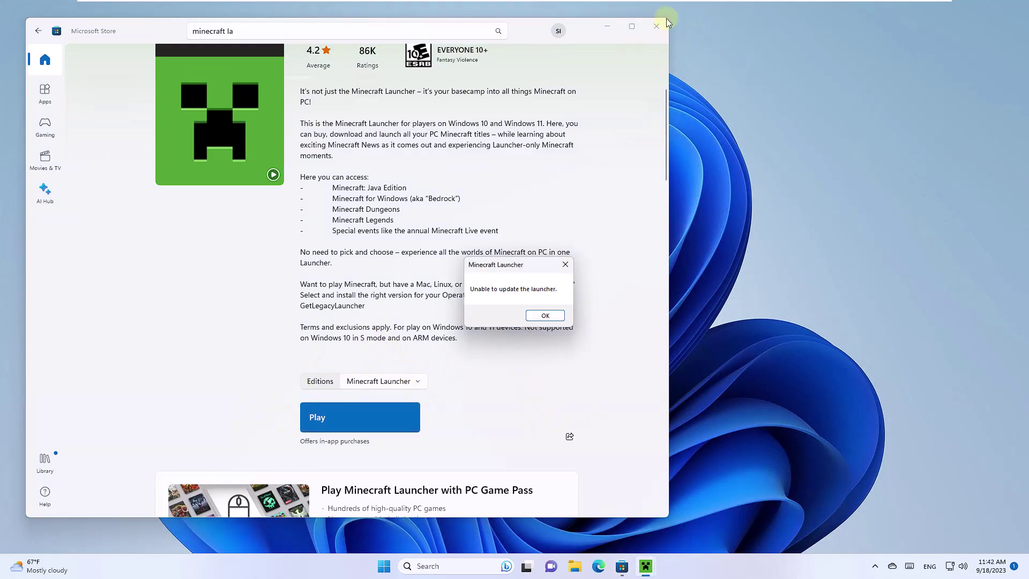
click(558, 318)
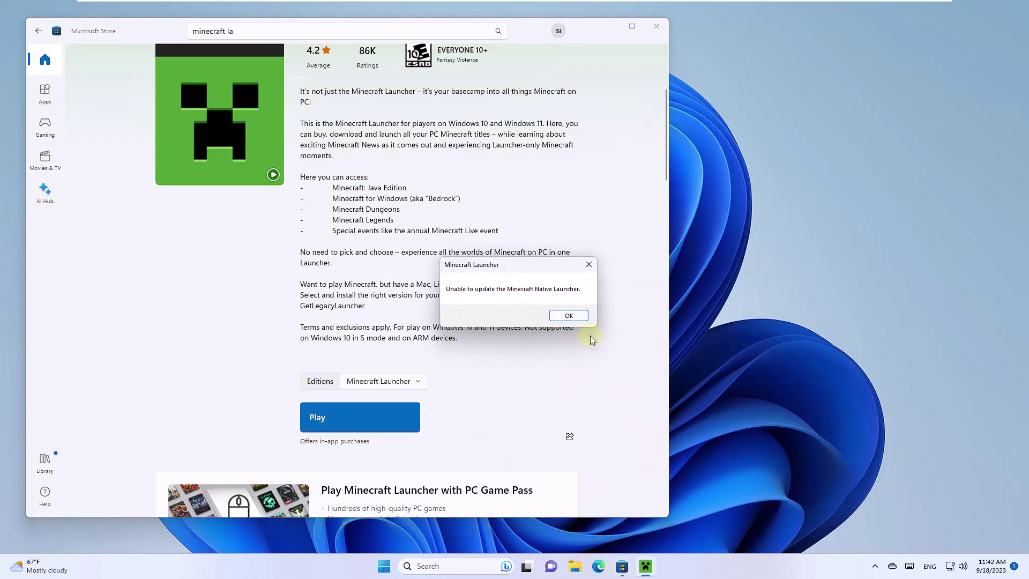
click(579, 318)
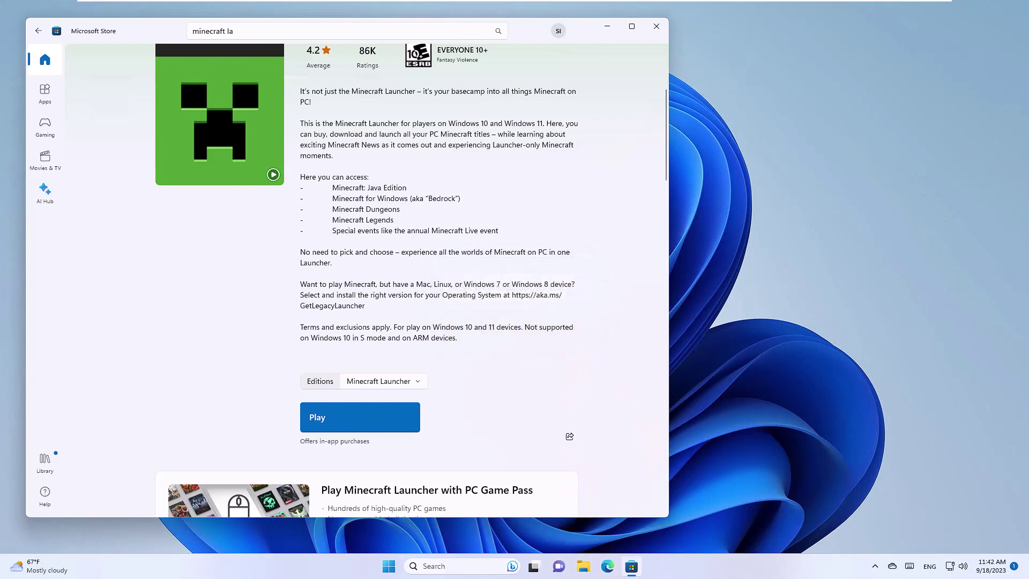
key(super+d)
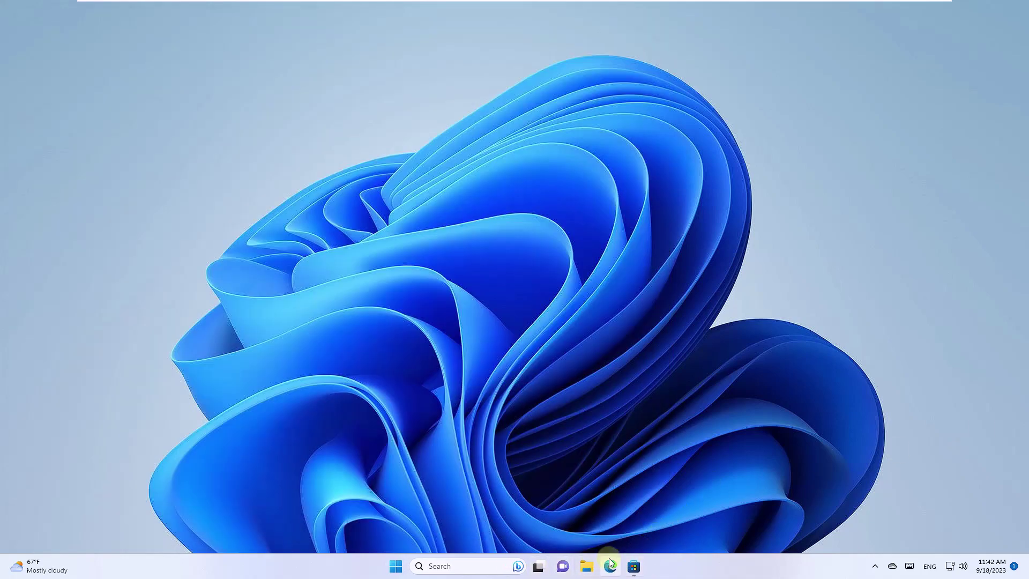
click(634, 566)
click(344, 431)
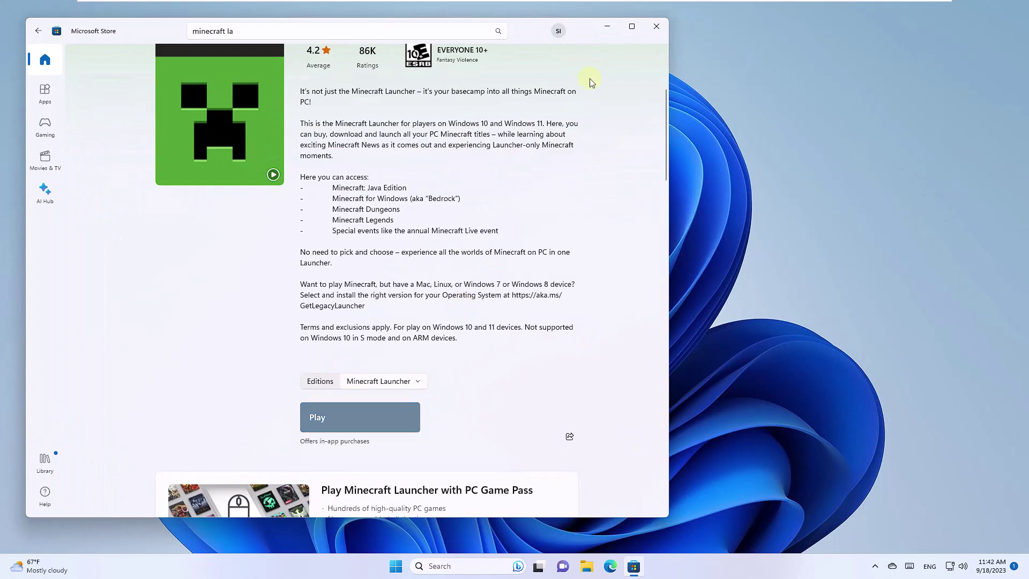
Log in to the launcher through MOJANG LOGIN with the account's email and password.
click(607, 25)
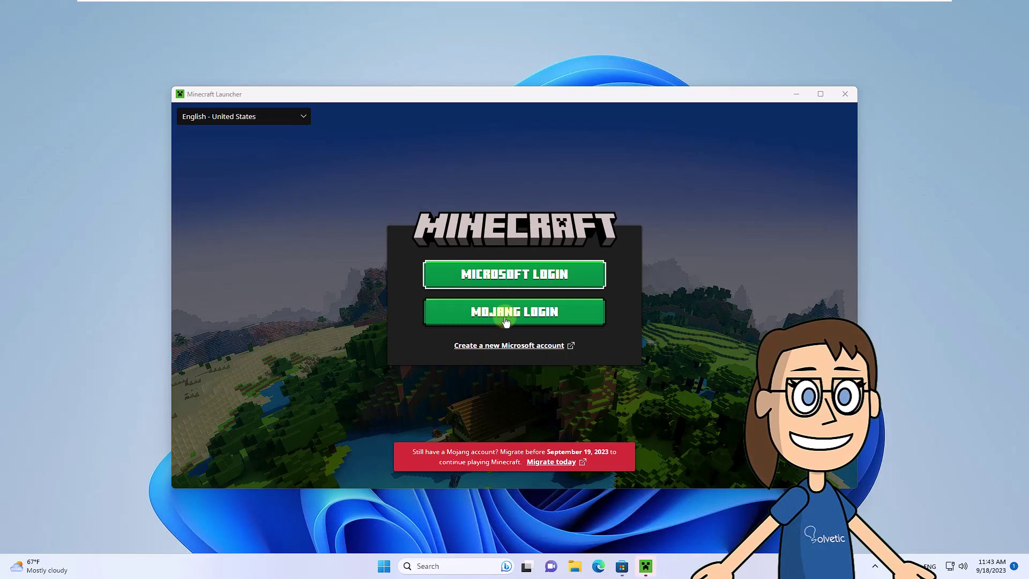
click(522, 316)
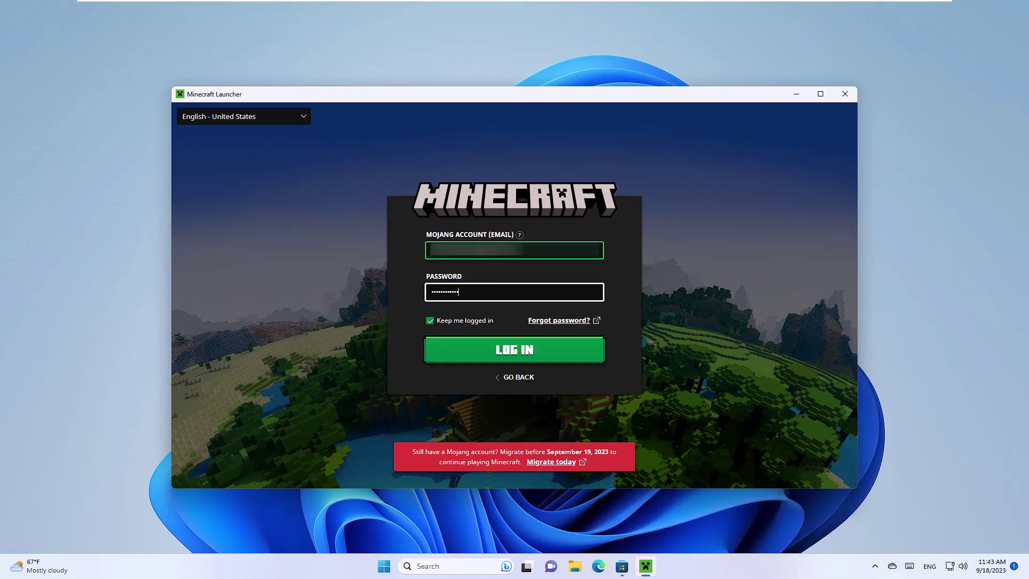
click(487, 355)
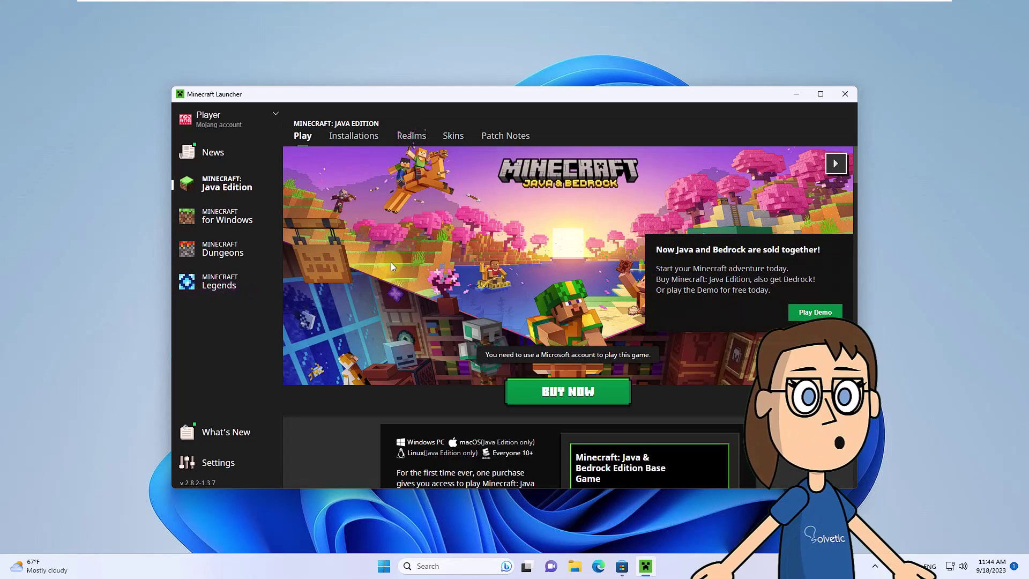
Start the Java Edition free demo with Play Demo.
click(807, 315)
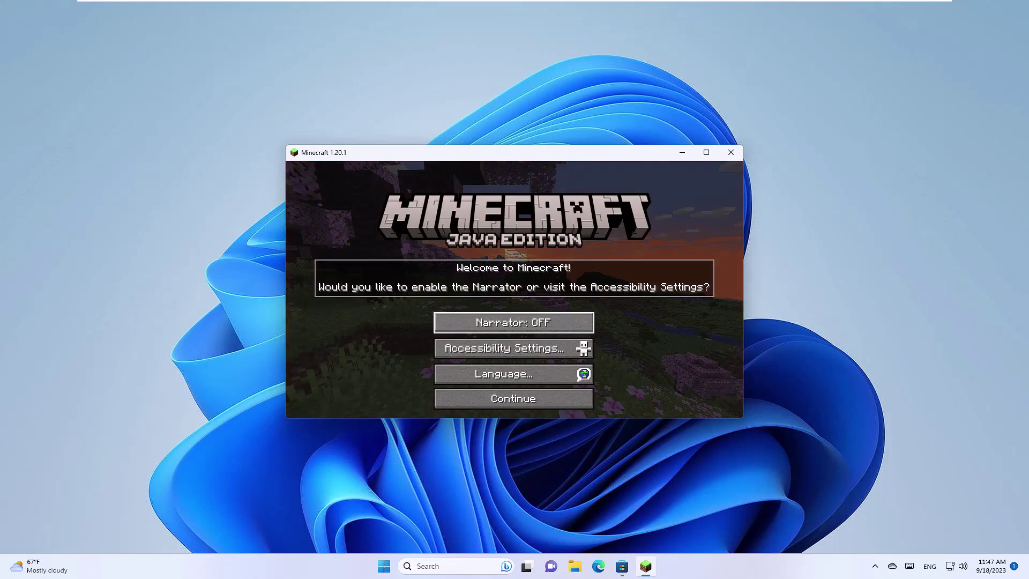
Dismiss the welcome accessibility prompt and load the Play Demo World.
click(567, 401)
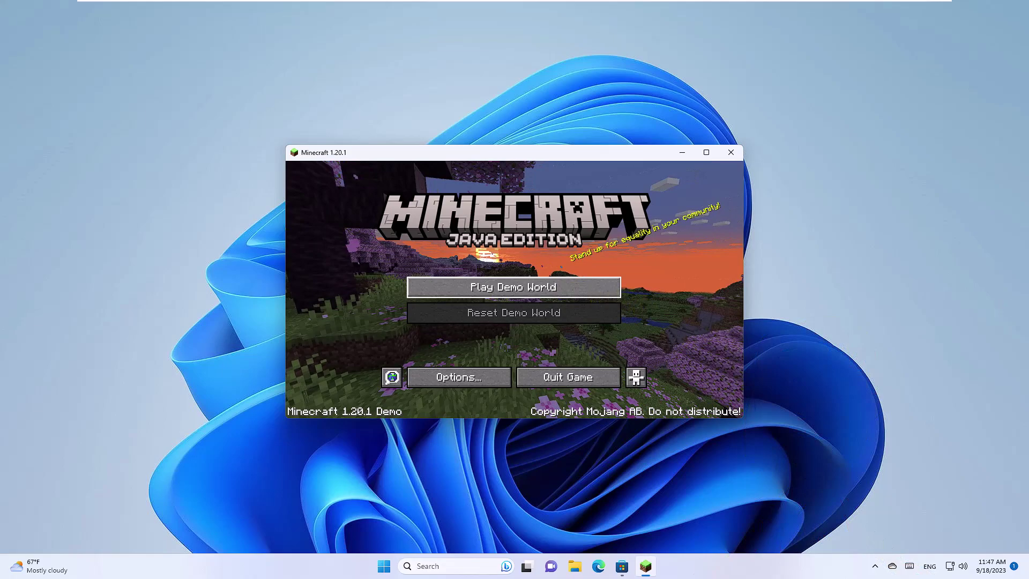
click(513, 287)
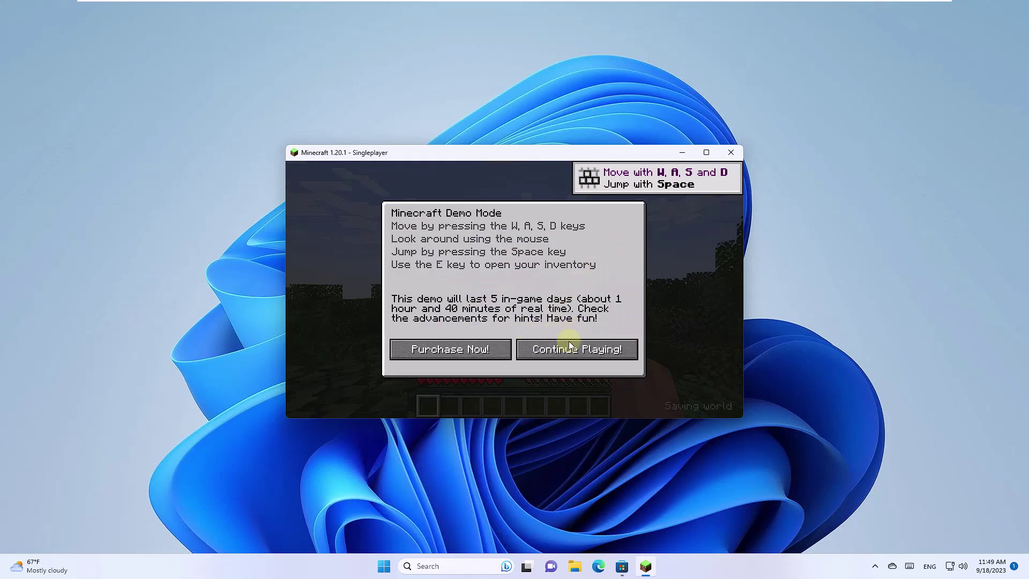
Dismiss the Demo Mode intro to start playing, then pause with Esc.
click(635, 349)
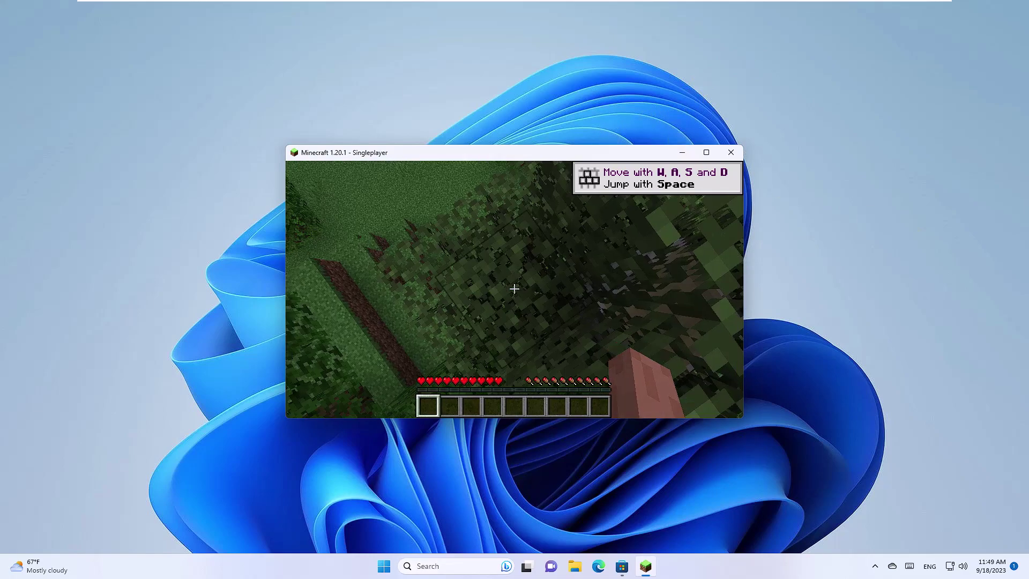
key(Escape)
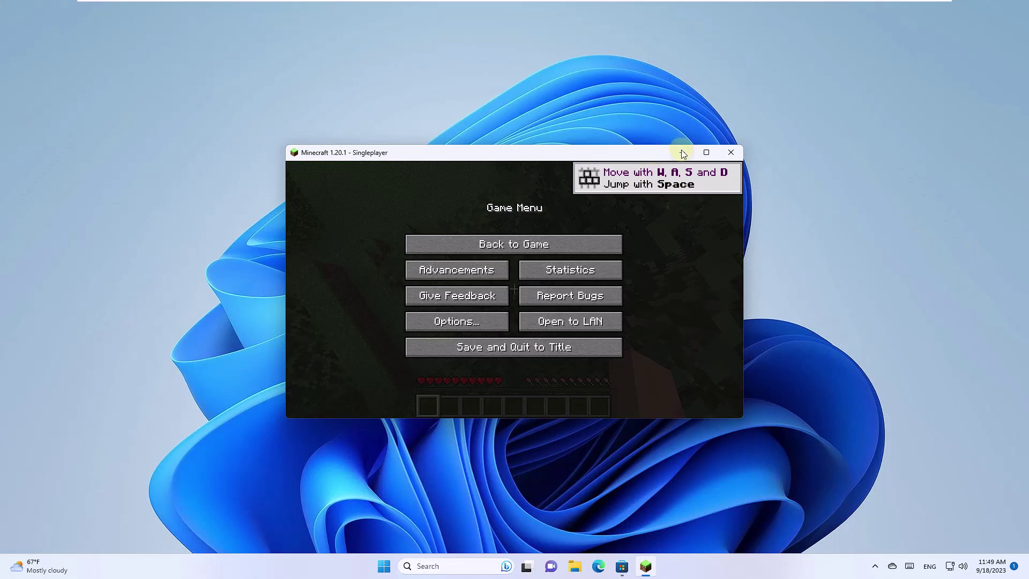
click(683, 154)
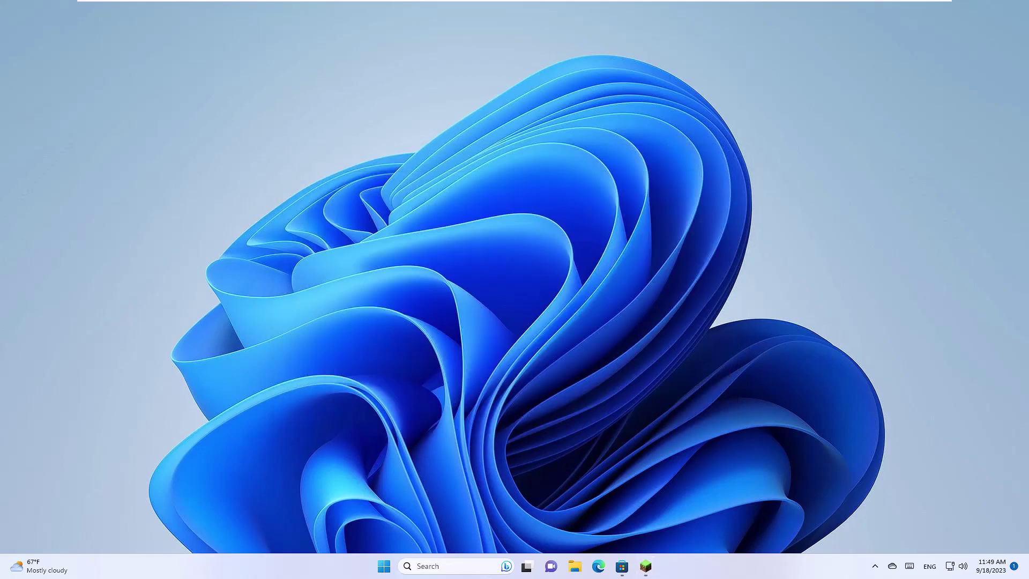